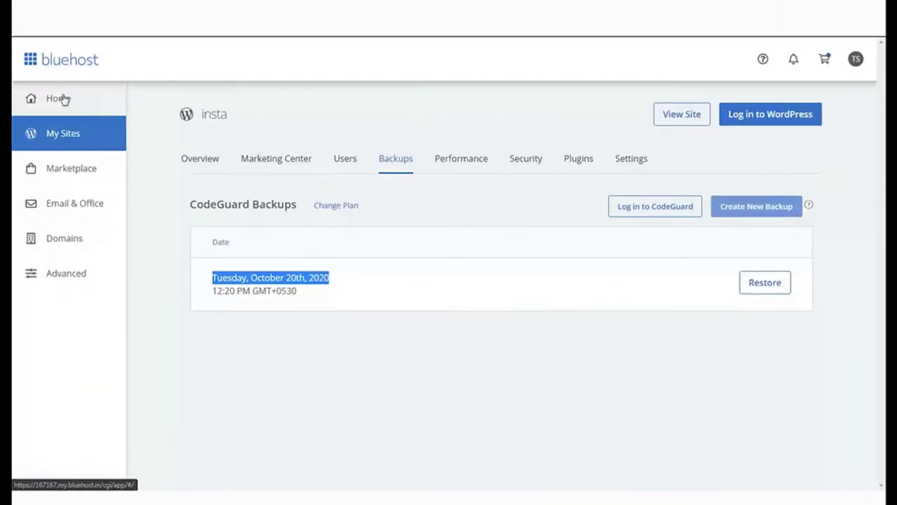
Step: Open the Bluehost account's products list and log in to CodeGuard from the Codeguard Basic entry
{"action": "left_click", "coordinate": [855, 59]}
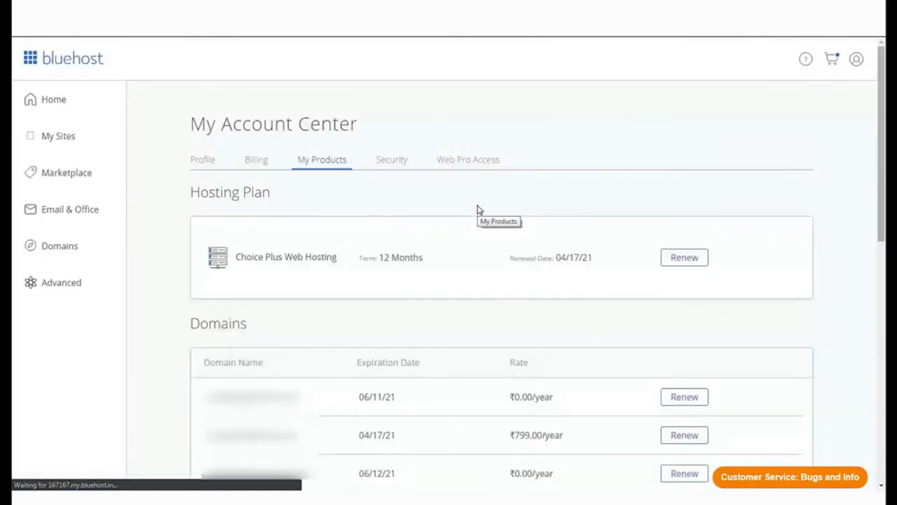
{"action": "scroll", "coordinate": [478, 209], "scroll_direction": "down", "scroll_amount": 10}
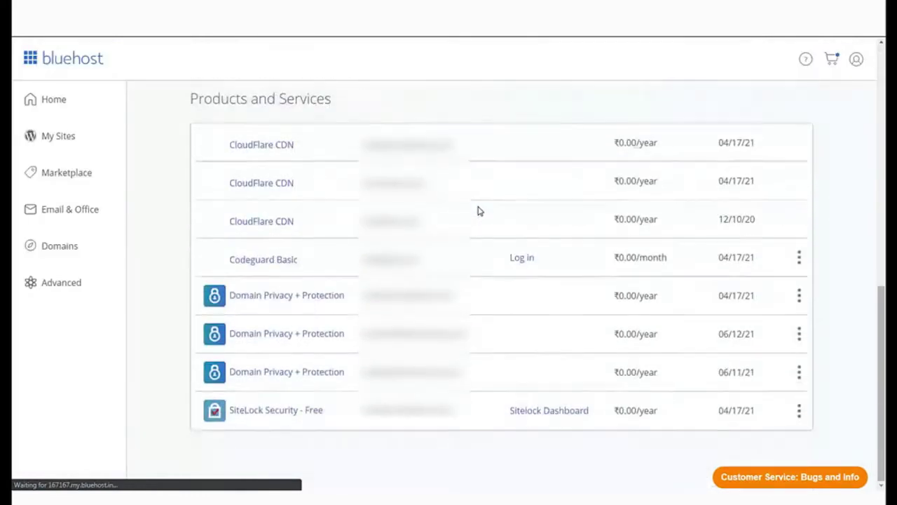
{"action": "left_click_drag", "start_coordinate": [221, 263], "coordinate": [491, 267]}
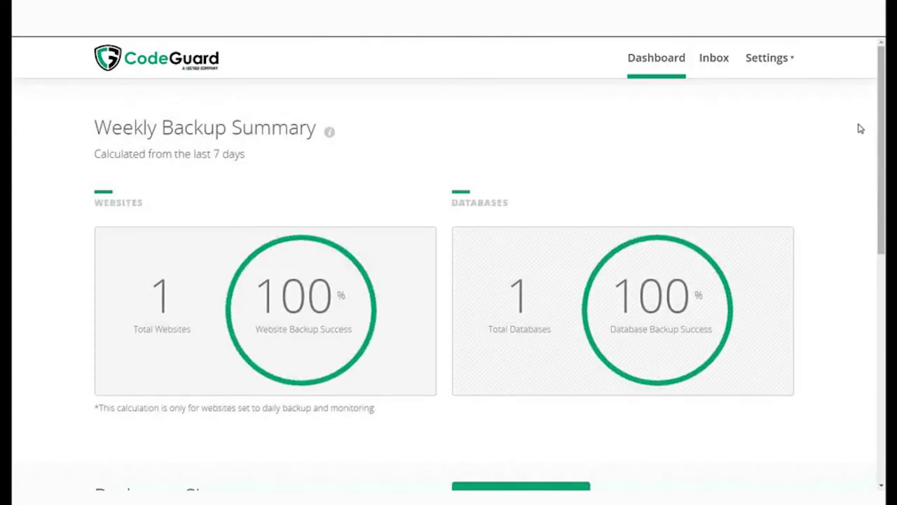
Step: Open the restore options for the website backup dated Oct 20, 2020, 12:20 PM
{"action": "scroll", "coordinate": [861, 128], "scroll_direction": "down", "scroll_amount": 7}
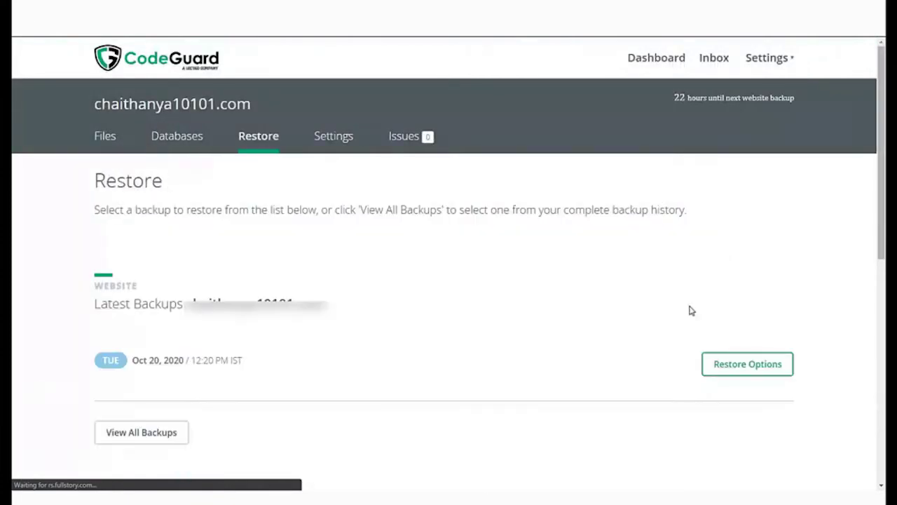
{"action": "scroll", "coordinate": [579, 286], "scroll_direction": "down", "scroll_amount": 3}
{"action": "scroll", "coordinate": [697, 244], "scroll_direction": "up", "scroll_amount": 2}
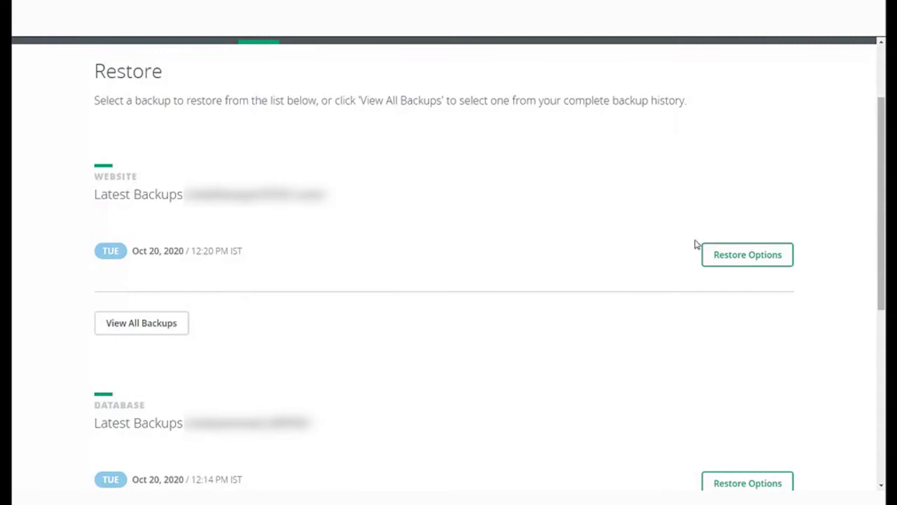
{"action": "left_click", "coordinate": [743, 255]}
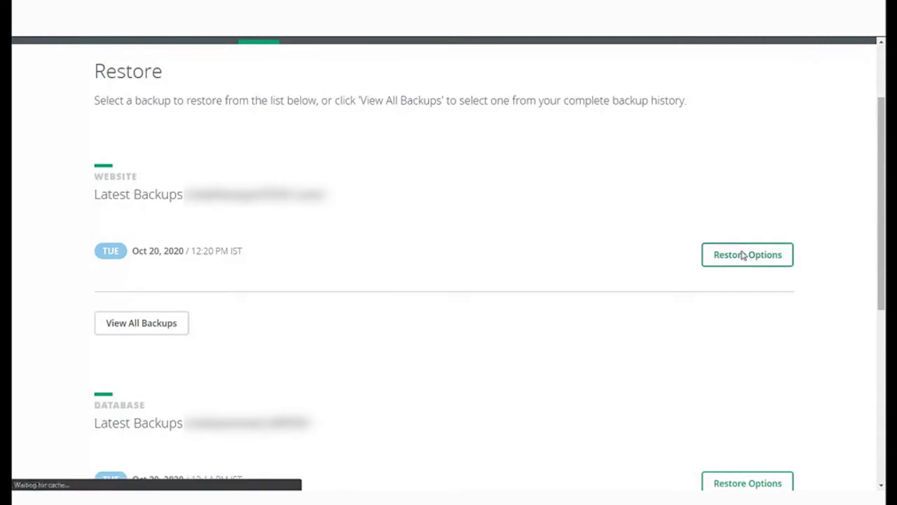
{"action": "left_click", "coordinate": [745, 254]}
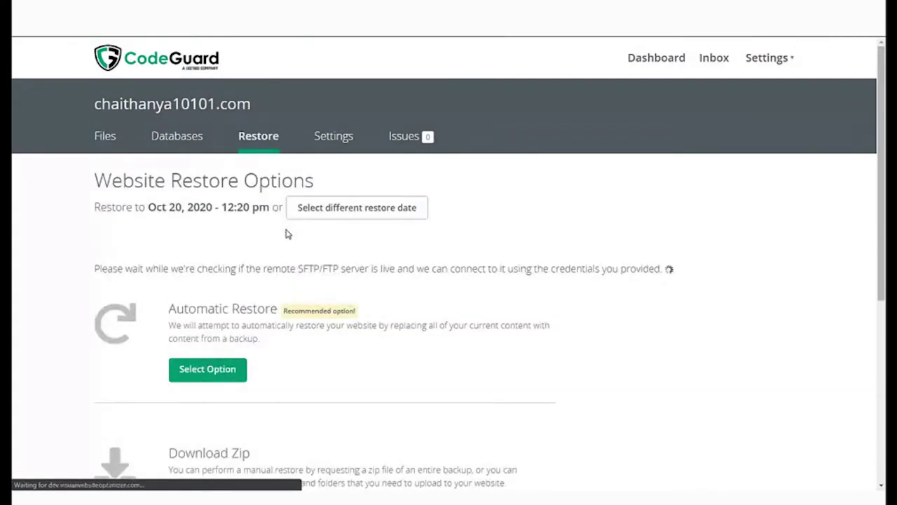
Step: Review the website restore methods and choose Automatic Restore
{"action": "scroll", "coordinate": [246, 269], "scroll_direction": "down", "scroll_amount": 2}
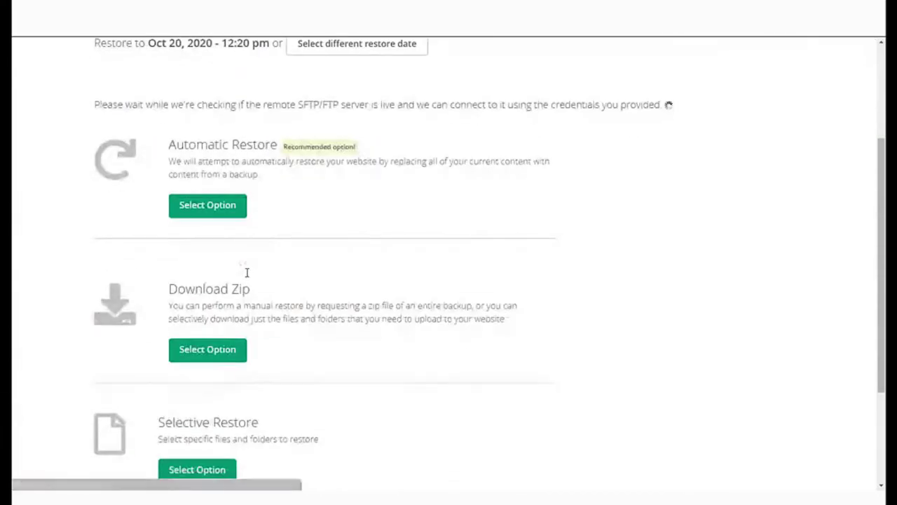
{"action": "scroll", "coordinate": [247, 273], "scroll_direction": "down", "scroll_amount": 3}
{"action": "scroll", "coordinate": [247, 277], "scroll_direction": "up", "scroll_amount": 2}
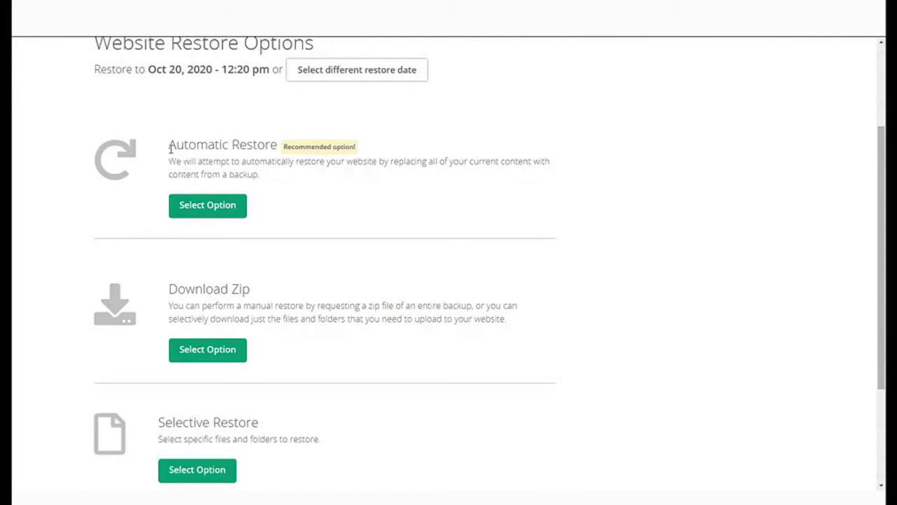
{"action": "left_click_drag", "start_coordinate": [172, 148], "coordinate": [271, 147]}
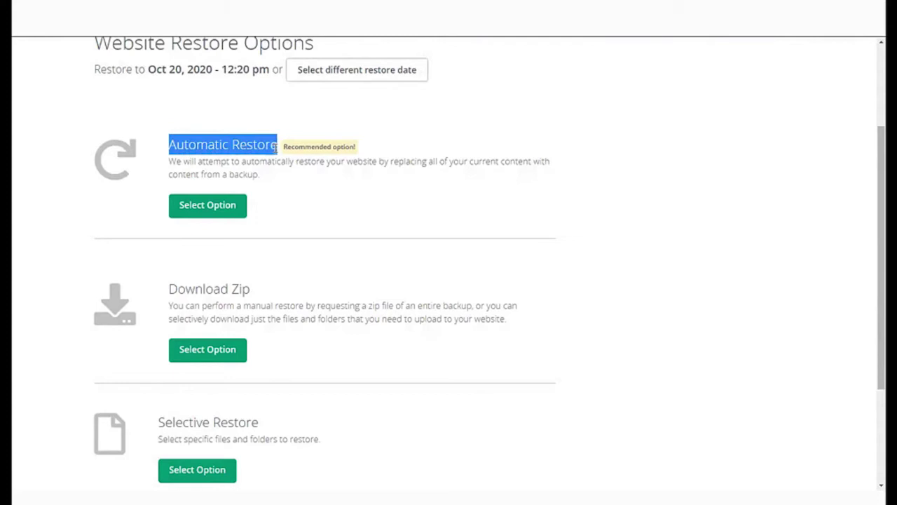
{"action": "left_click", "coordinate": [276, 148]}
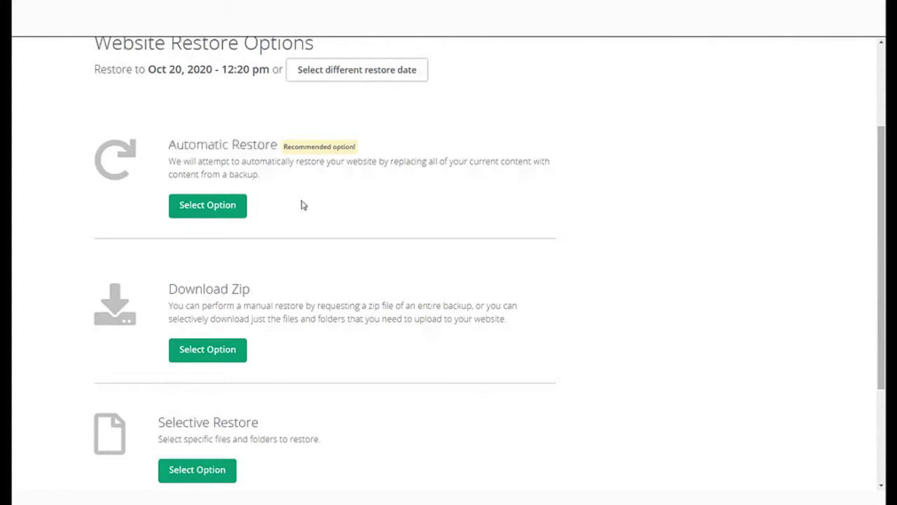
{"action": "left_click", "coordinate": [215, 213]}
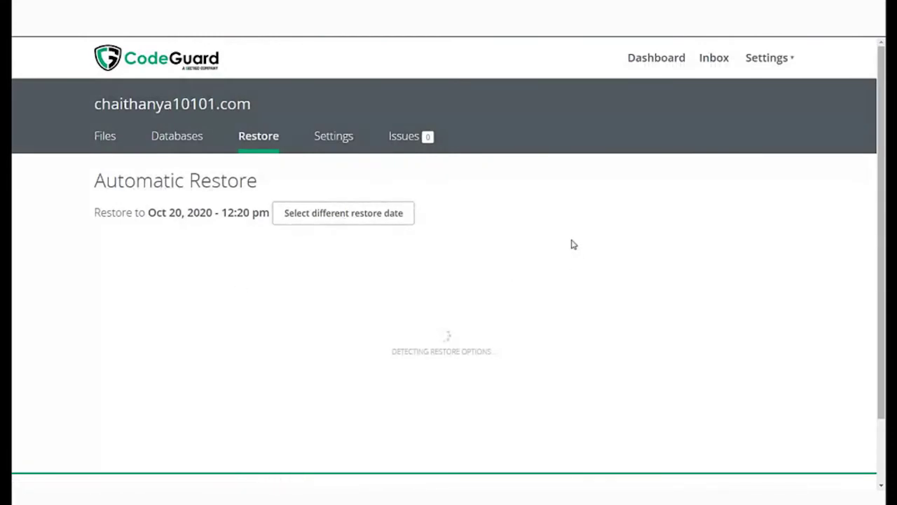
Step: Continue with the website and its WordPress database selected, and submit the contact information with reason Other and comment "Need to restore my site."
{"action": "scroll", "coordinate": [510, 230], "scroll_direction": "down", "scroll_amount": 1}
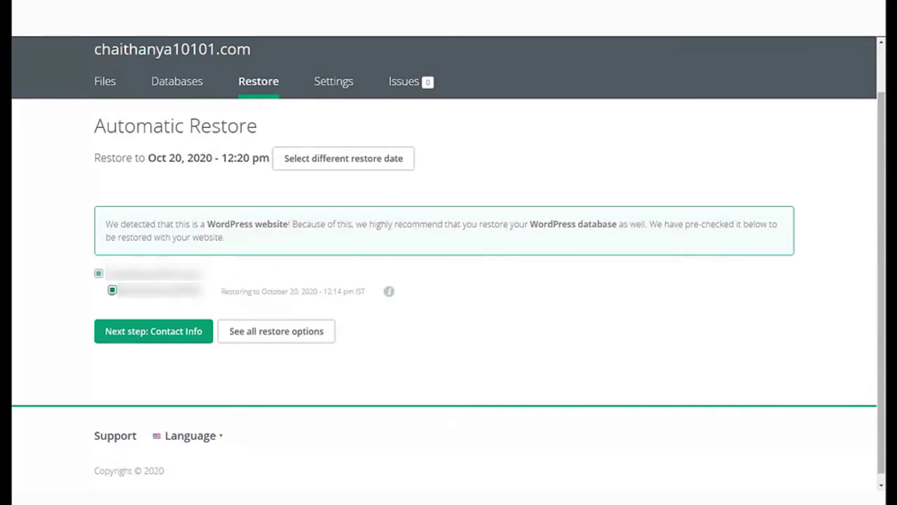
{"action": "scroll", "coordinate": [310, 256], "scroll_direction": "up", "scroll_amount": 1}
{"action": "scroll", "coordinate": [311, 257], "scroll_direction": "down", "scroll_amount": 1}
{"action": "left_click", "coordinate": [164, 335]}
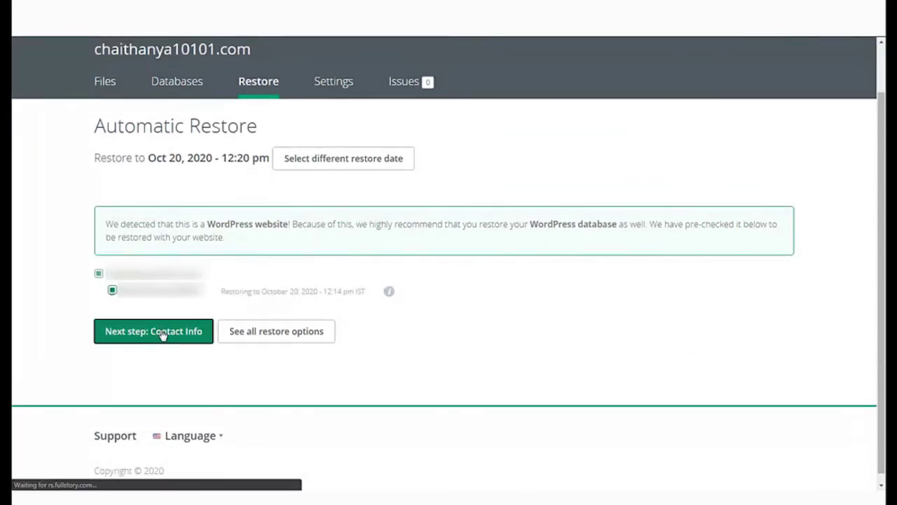
{"action": "scroll", "coordinate": [505, 313], "scroll_direction": "down", "scroll_amount": 2}
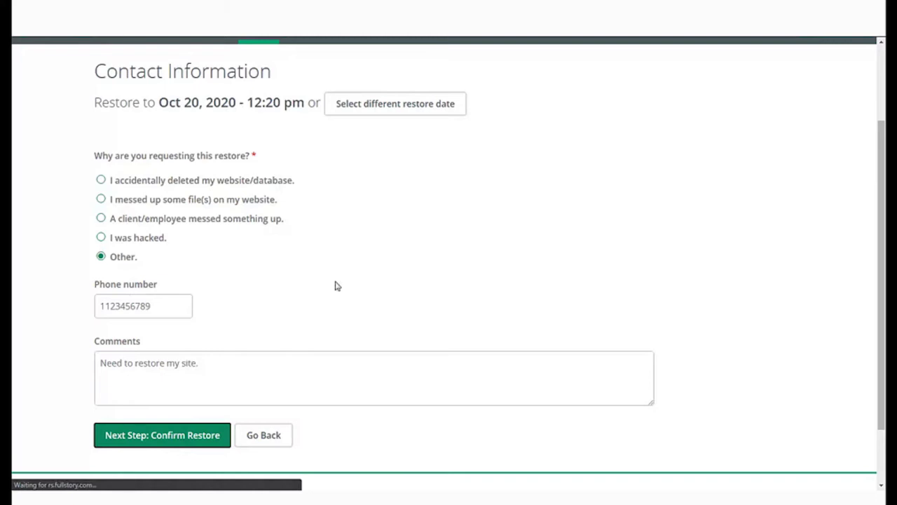
{"action": "left_click", "coordinate": [161, 434]}
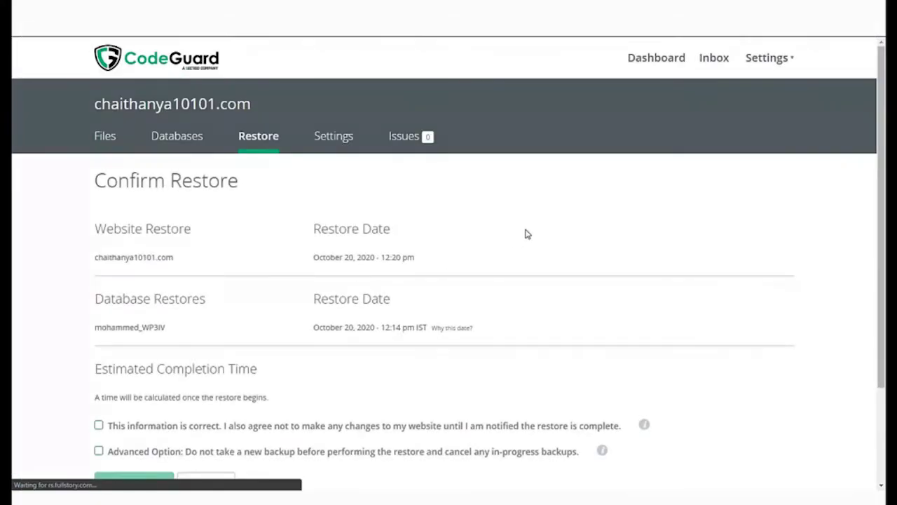
Step: Agree that the restore information is correct and begin the restore, leaving the advanced no-new-backup option off
{"action": "scroll", "coordinate": [528, 234], "scroll_direction": "down", "scroll_amount": 1}
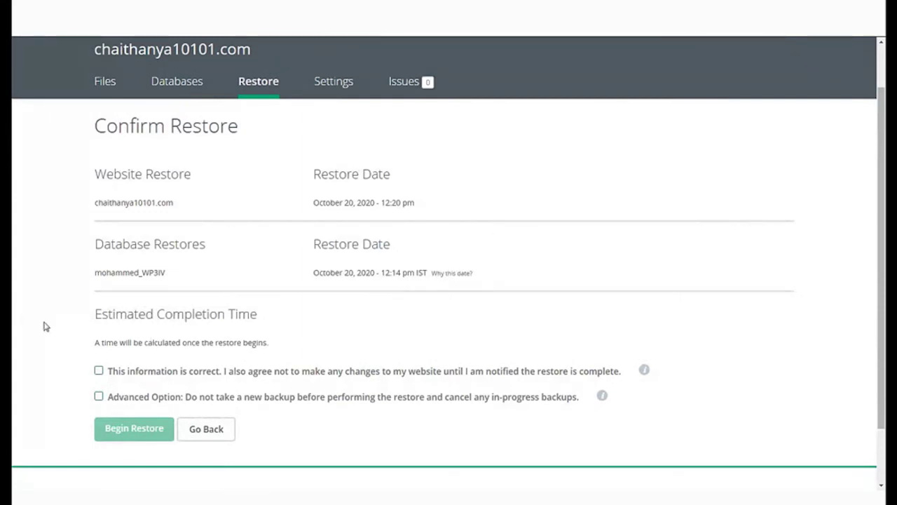
{"action": "left_click", "coordinate": [99, 371]}
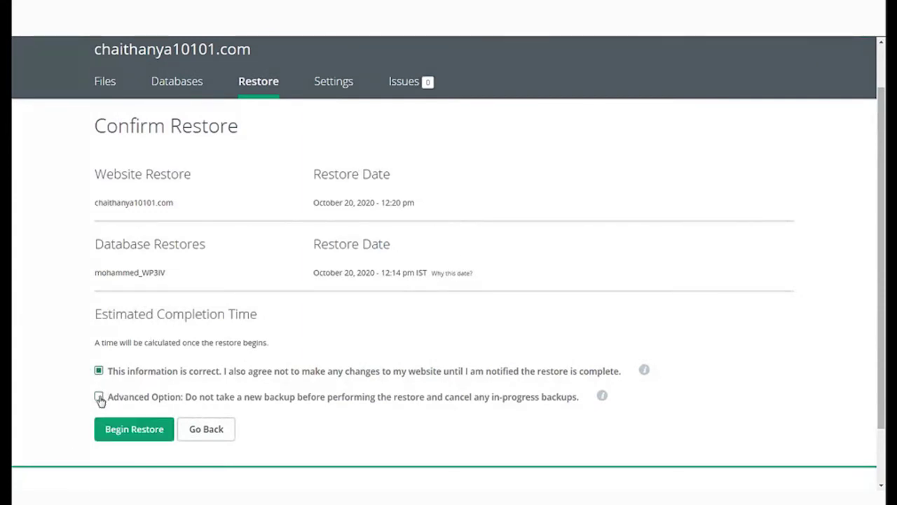
{"action": "left_click", "coordinate": [116, 421]}
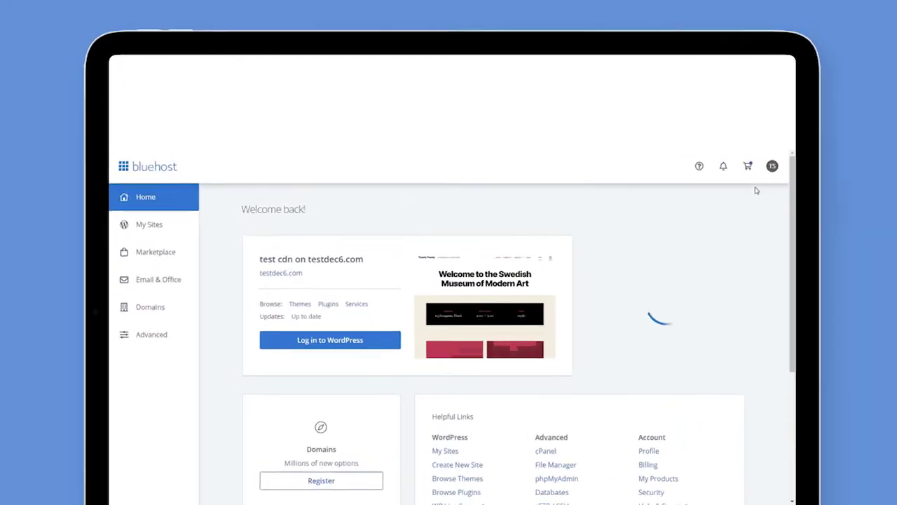
Step: Open the account's products from the Bluehost home page and log in to CodeGuard Basic
{"action": "left_click", "coordinate": [713, 240]}
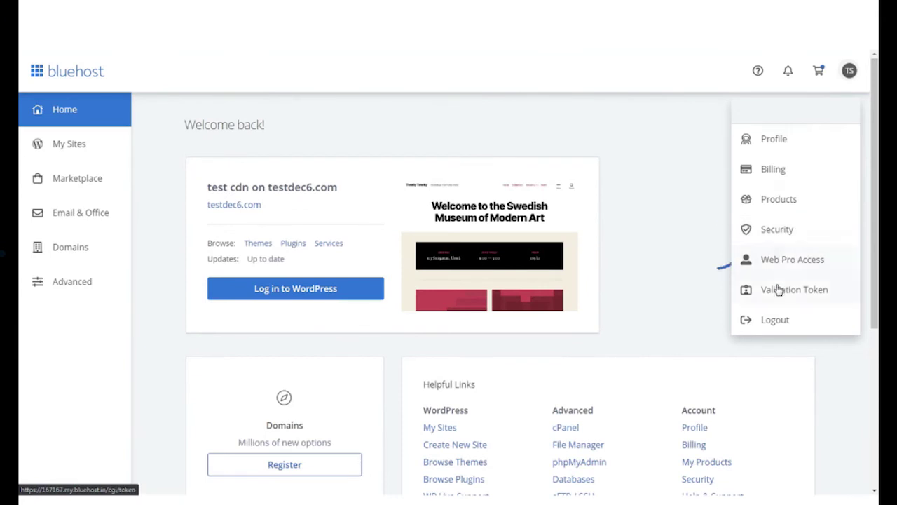
{"action": "left_click", "coordinate": [771, 207]}
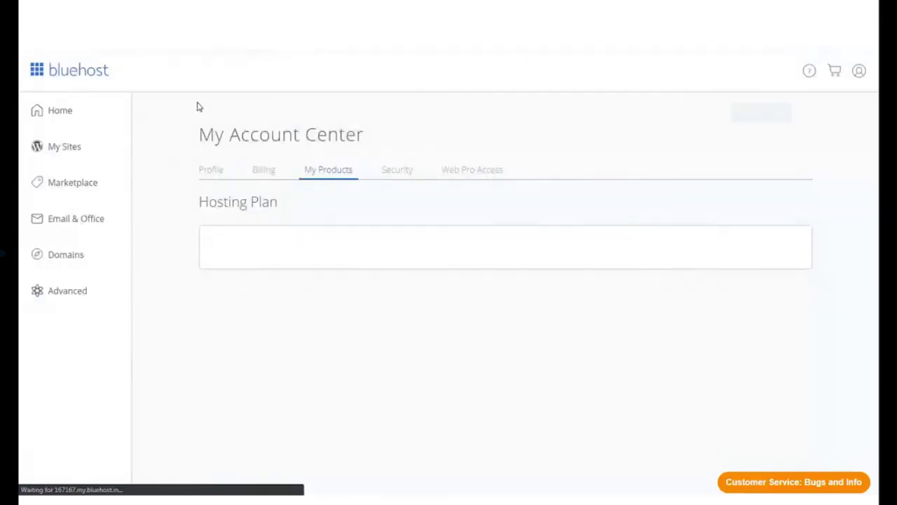
{"action": "scroll", "coordinate": [469, 221], "scroll_direction": "down", "scroll_amount": 7}
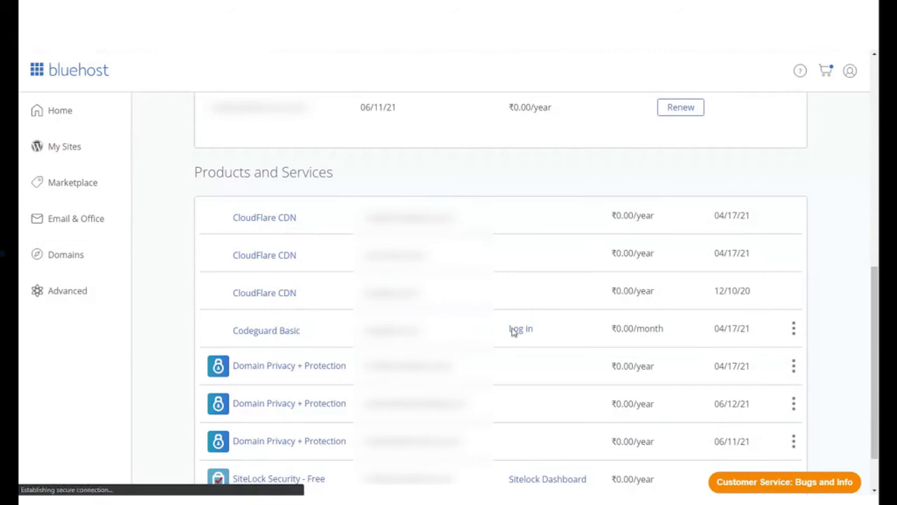
{"action": "left_click", "coordinate": [527, 329]}
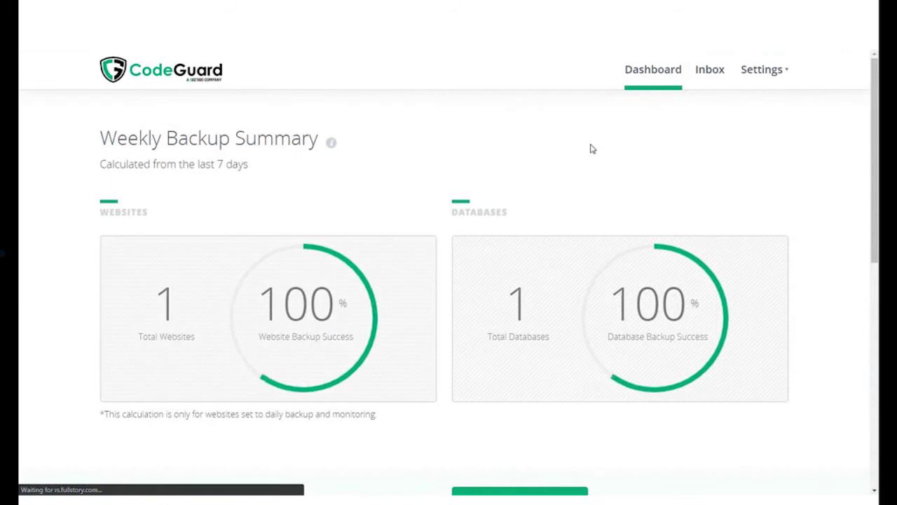
Step: Open the website from the Website Backup list and go to its website settings
{"action": "scroll", "coordinate": [592, 149], "scroll_direction": "down", "scroll_amount": 7}
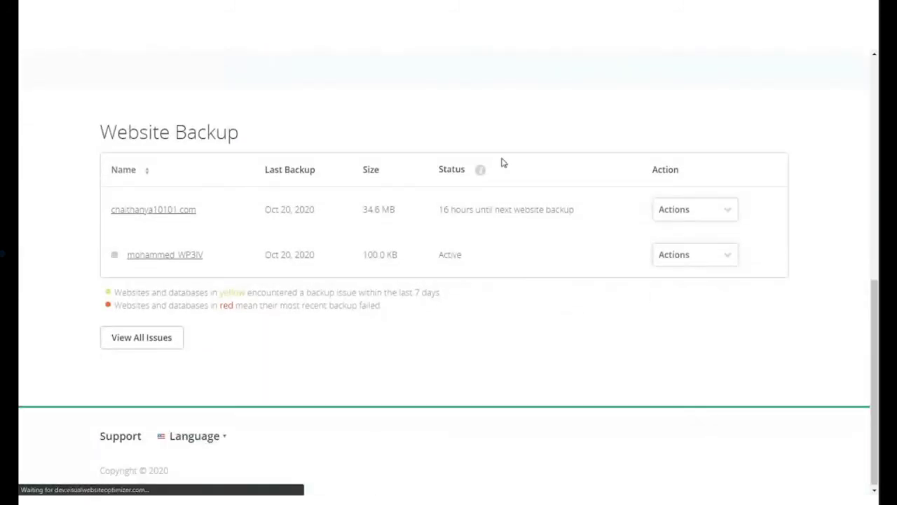
{"action": "left_click", "coordinate": [176, 209]}
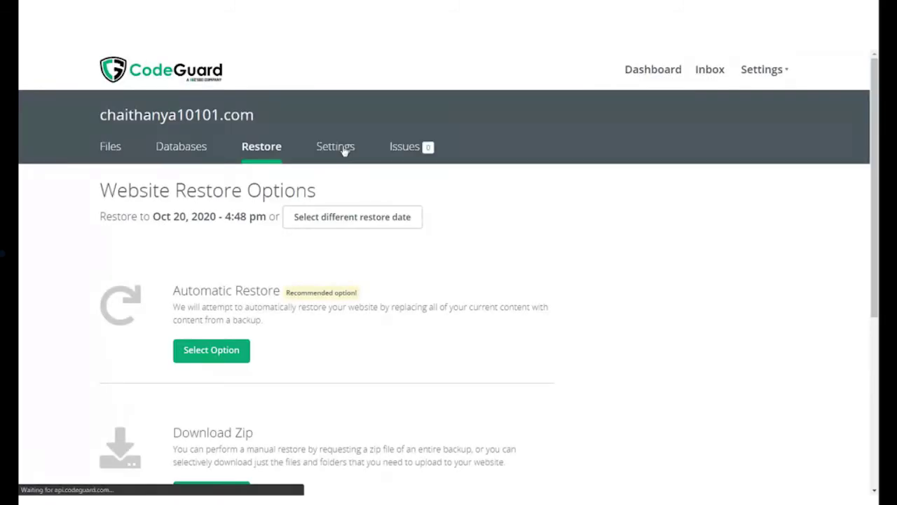
{"action": "left_click", "coordinate": [344, 149]}
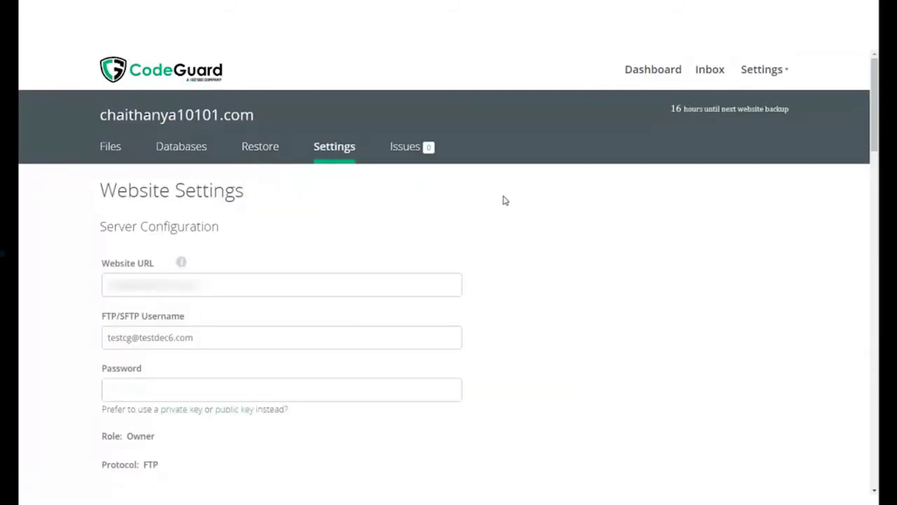
Step: Permanently delete all website backups prior to Oct 20 2020 4:48:38 PM in Backup History Management
{"action": "scroll", "coordinate": [503, 203], "scroll_direction": "down", "scroll_amount": 15}
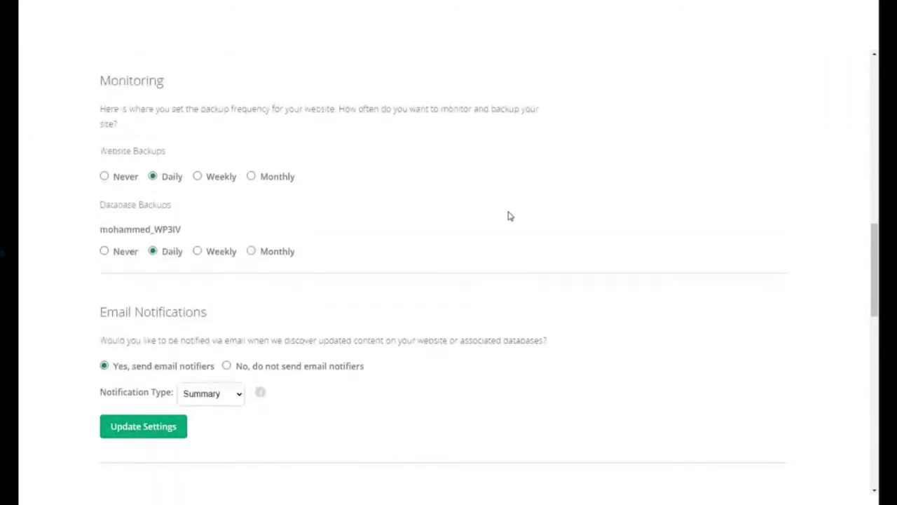
{"action": "scroll", "coordinate": [509, 217], "scroll_direction": "down", "scroll_amount": 5}
{"action": "scroll", "coordinate": [509, 216], "scroll_direction": "up", "scroll_amount": 1}
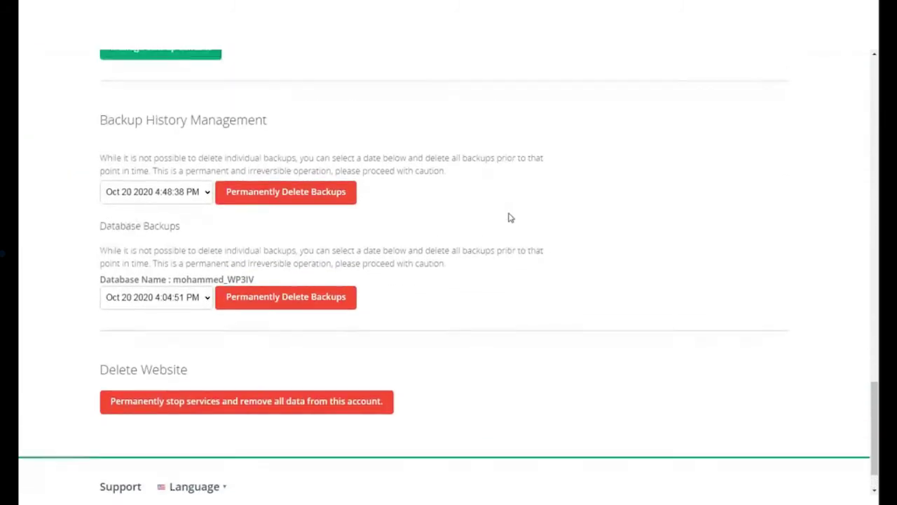
{"action": "left_click", "coordinate": [205, 196]}
{"action": "left_click", "coordinate": [188, 209]}
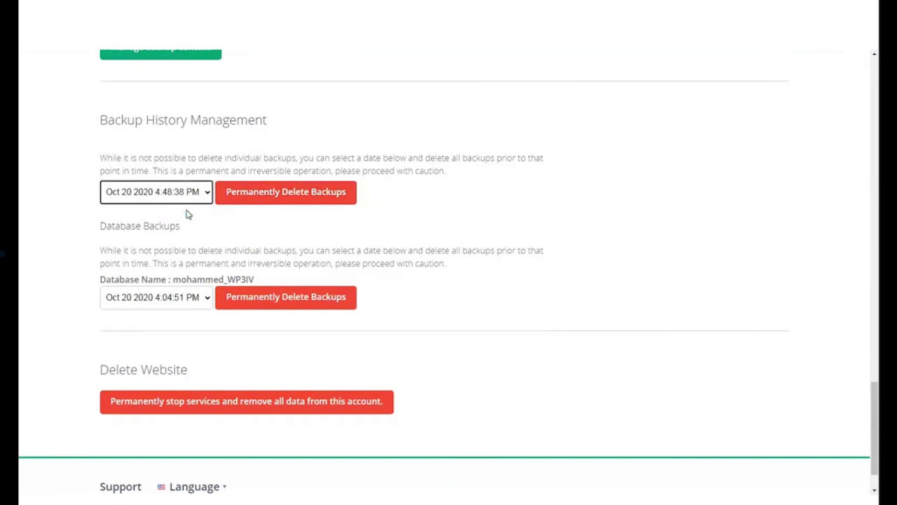
{"action": "left_click", "coordinate": [282, 200]}
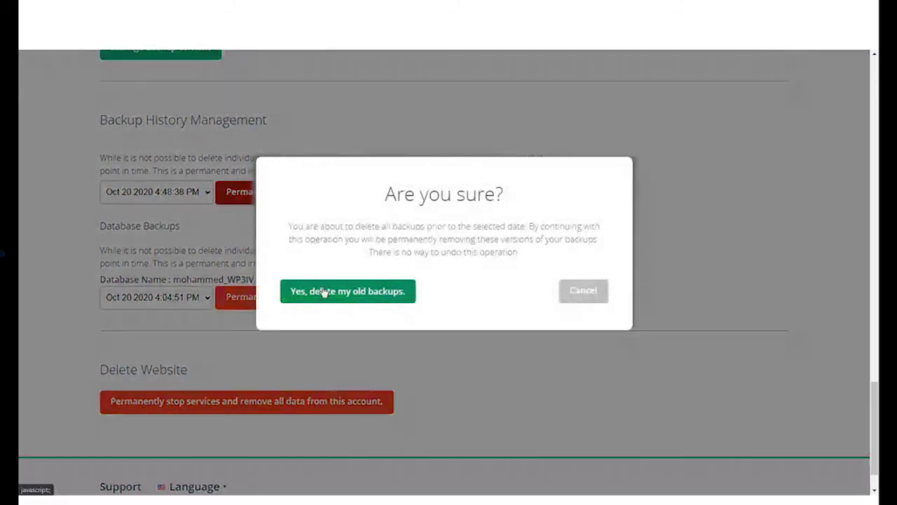
{"action": "left_click", "coordinate": [322, 292]}
Step: Return to the website settings and permanently delete all database backups prior to Oct 20 2020 4:04:51 PM
{"action": "left_click", "coordinate": [337, 149]}
{"action": "scroll", "coordinate": [559, 231], "scroll_direction": "down", "scroll_amount": 15}
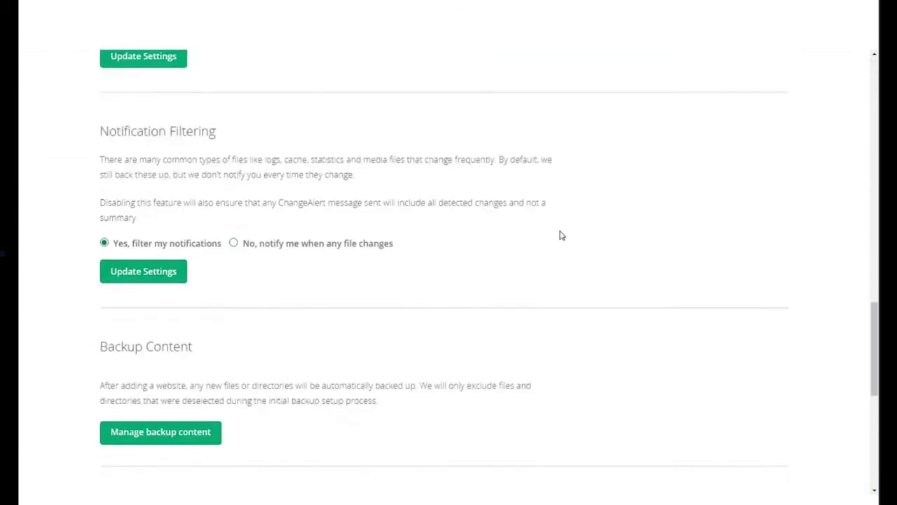
{"action": "scroll", "coordinate": [561, 236], "scroll_direction": "down", "scroll_amount": 6}
{"action": "scroll", "coordinate": [533, 237], "scroll_direction": "up", "scroll_amount": 1}
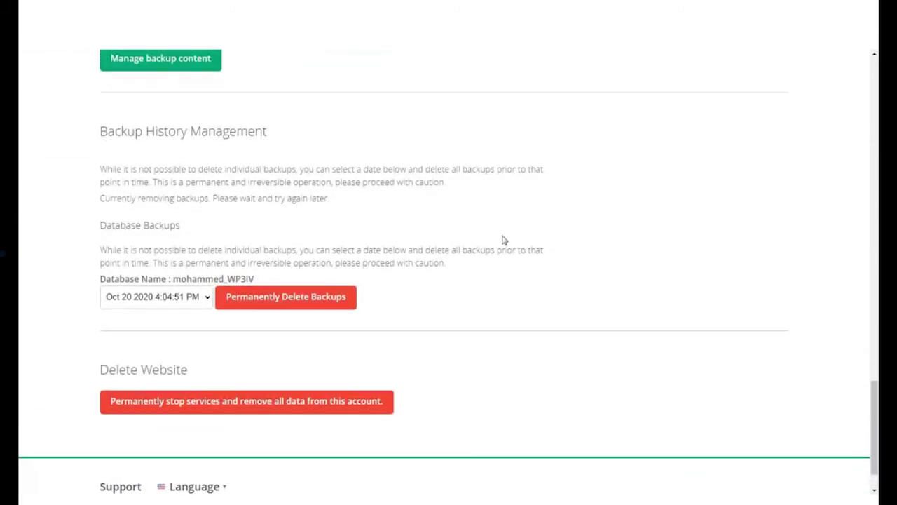
{"action": "left_click", "coordinate": [203, 297]}
{"action": "left_click", "coordinate": [155, 315]}
{"action": "left_click", "coordinate": [294, 301]}
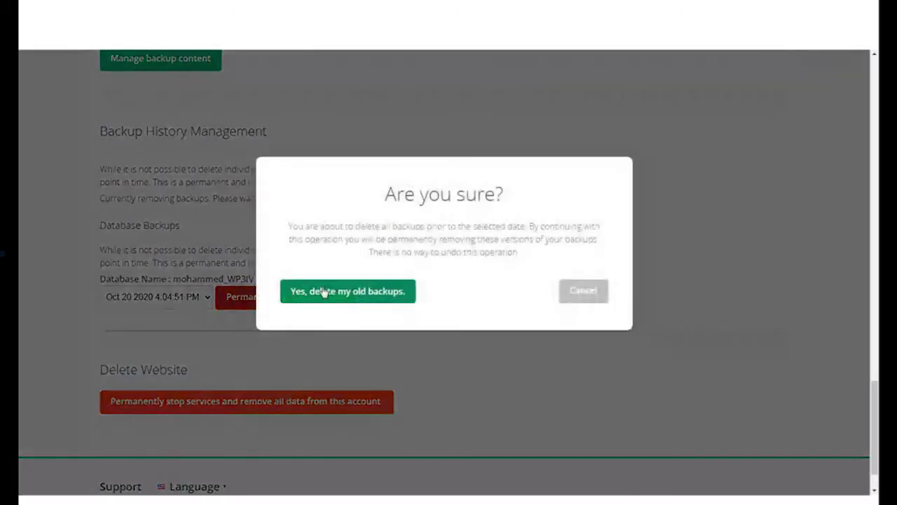
{"action": "left_click", "coordinate": [325, 292]}
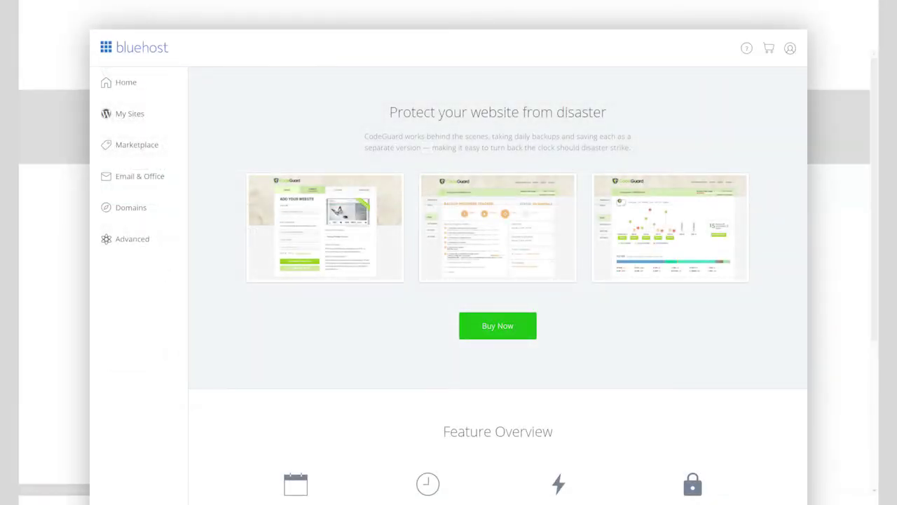
Step: Examine the feature overview and the monthly pricing plans on Bluehost's CodeGuard product page
{"action": "scroll", "coordinate": [498, 280], "scroll_direction": "down", "scroll_amount": 2}
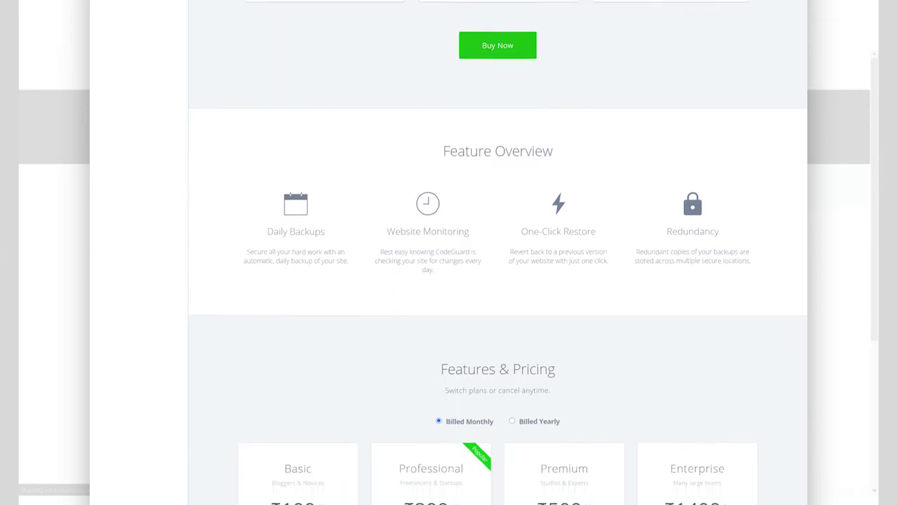
{"action": "scroll", "coordinate": [498, 252], "scroll_direction": "down", "scroll_amount": 3}
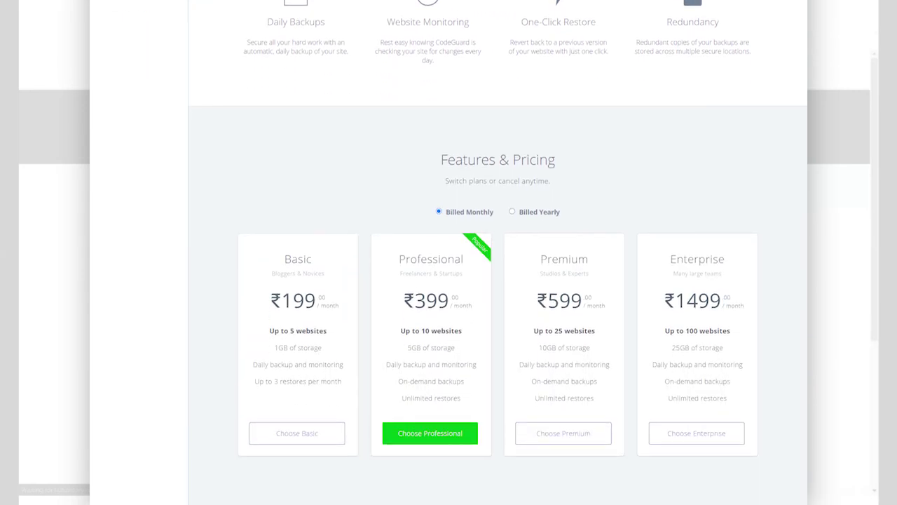